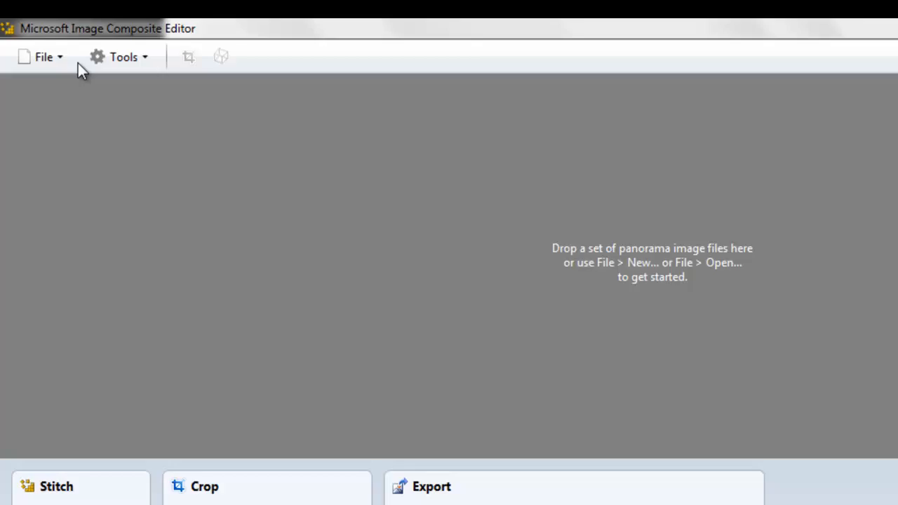
# Step: Create a new panorama from all nine overlapping photos, IMG_1851-47 through IMG_1861-56, in the Panoramique folder
pyautogui.click(40, 40)
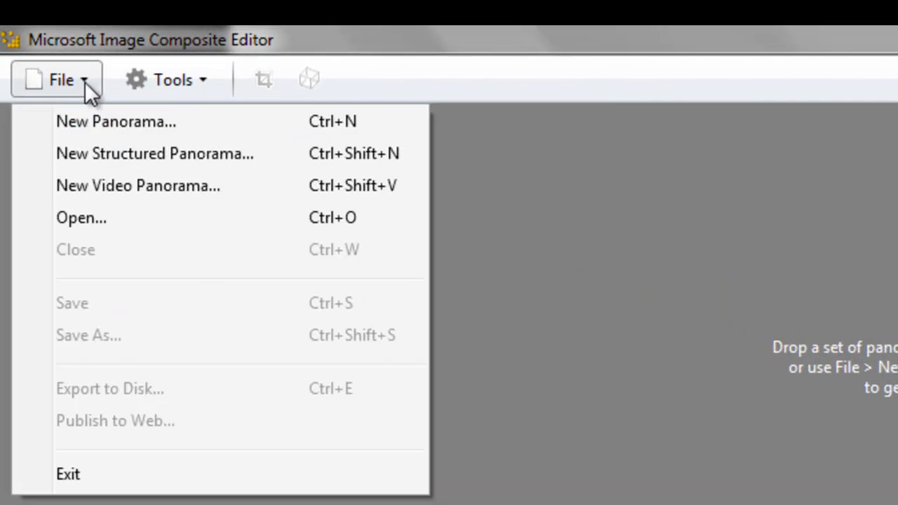
pyautogui.click(107, 122)
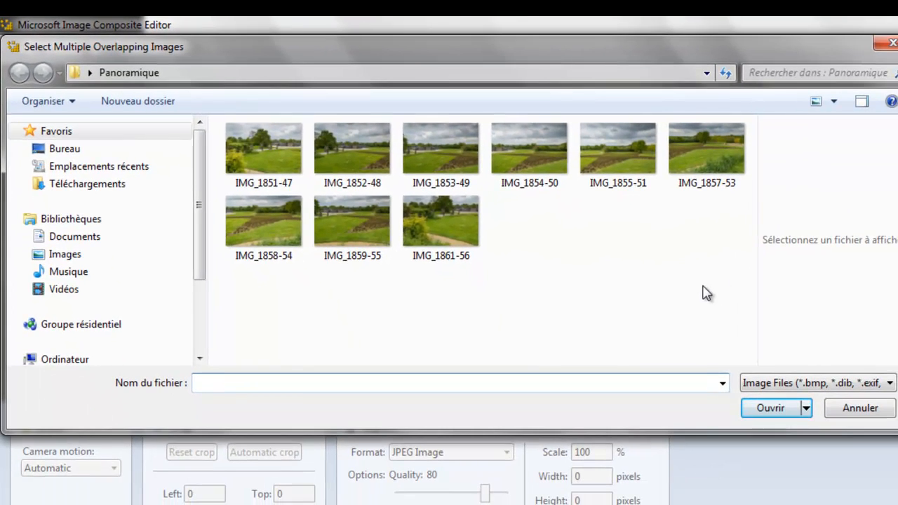
pyautogui.moveTo(706, 293); pyautogui.dragTo(192, 124)
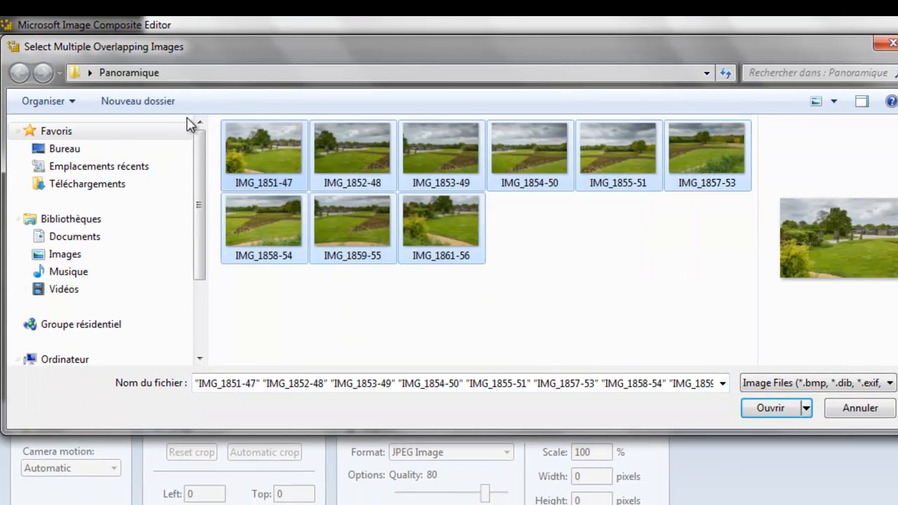
pyautogui.click(772, 409)
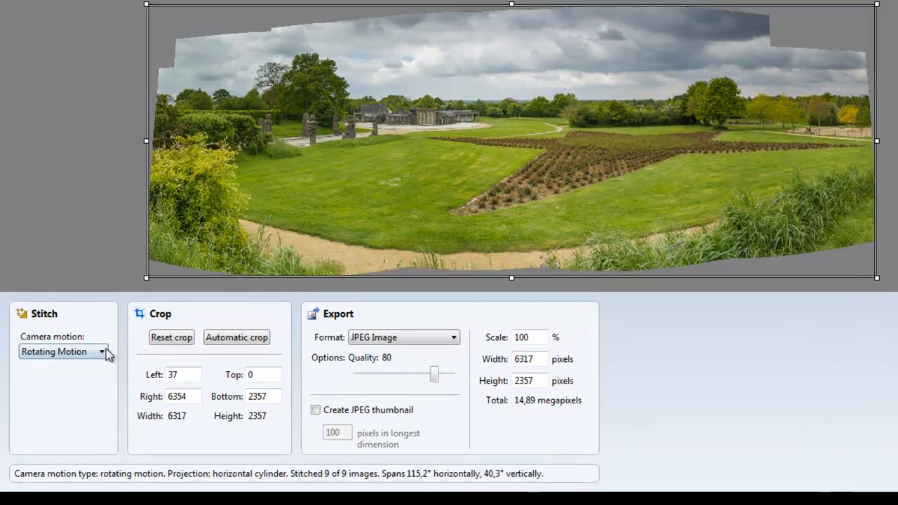
# Step: Set the stitch camera motion to Planar Motion 1
pyautogui.click(89, 370)
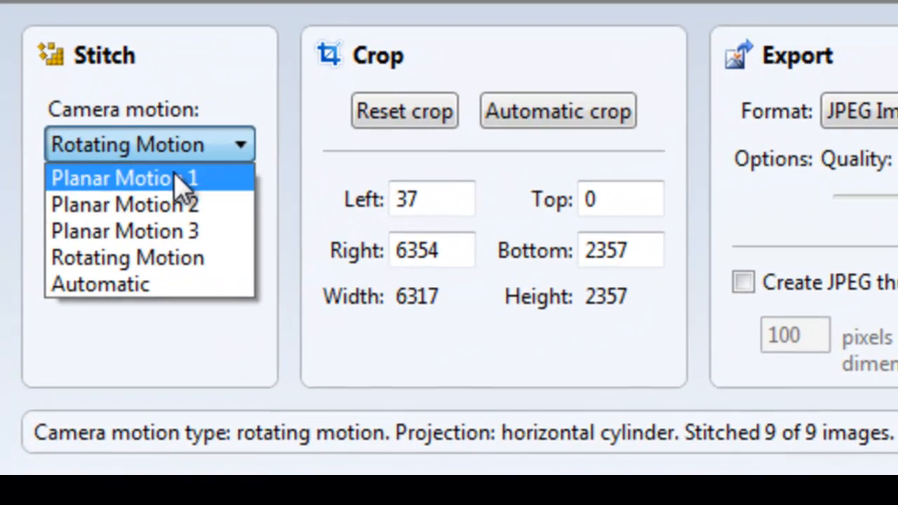
pyautogui.click(175, 176)
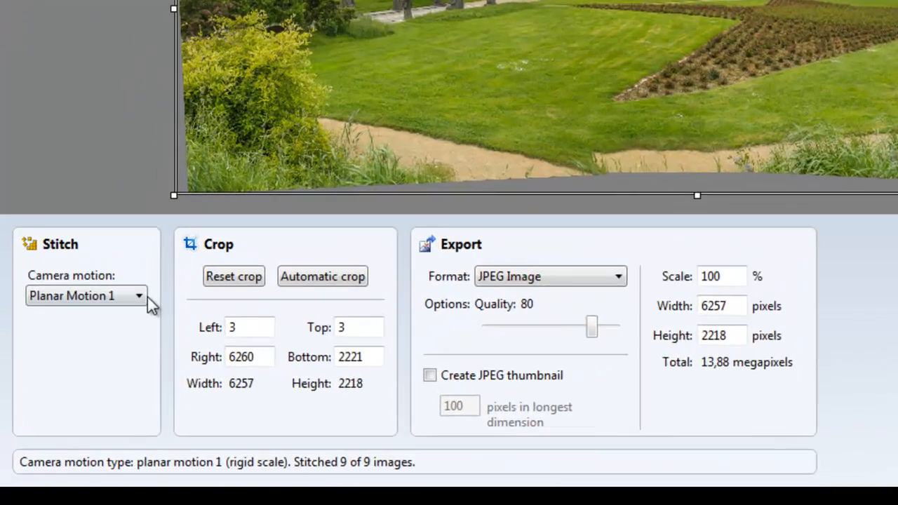
pyautogui.click(75, 371)
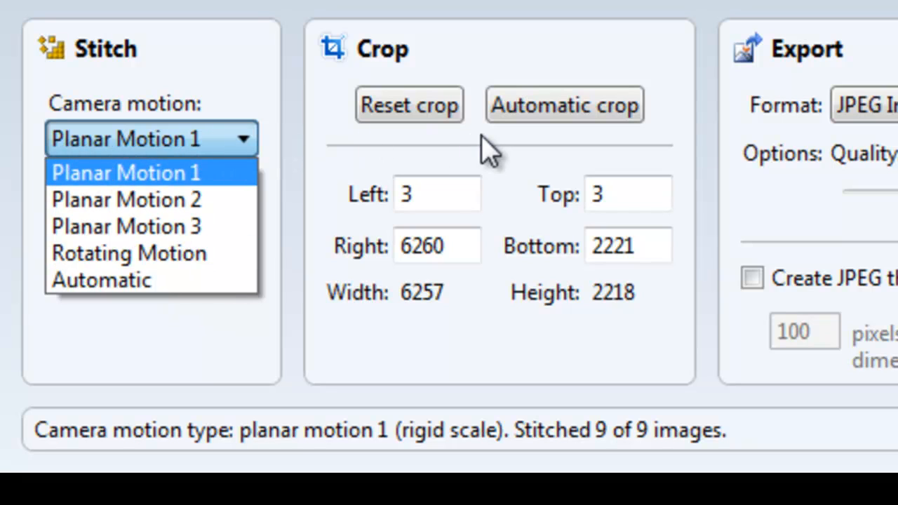
pyautogui.click(557, 70)
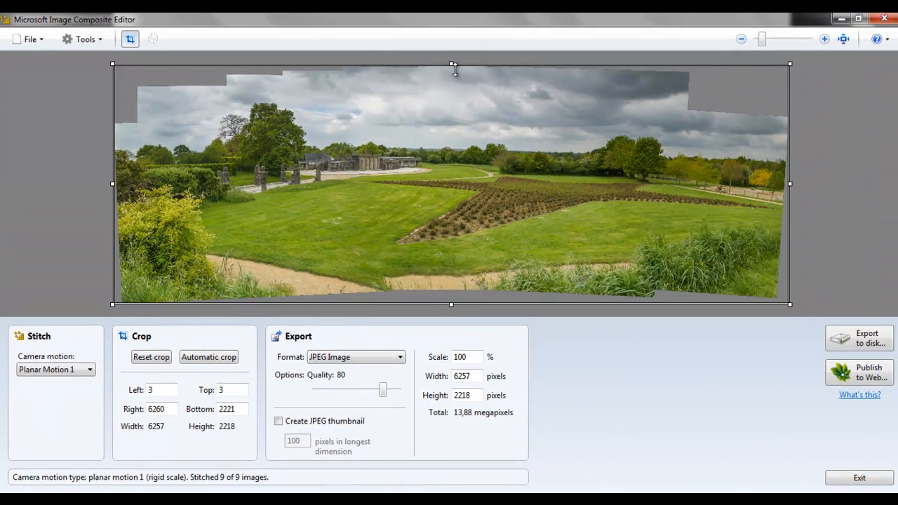
# Step: Try tightening the crop frame by hand on all four sides to about 6043 by 1948 pixels, and reset the crop
pyautogui.moveTo(453, 64); pyautogui.dragTo(453, 83)
pyautogui.moveTo(790, 194); pyautogui.dragTo(779, 194)
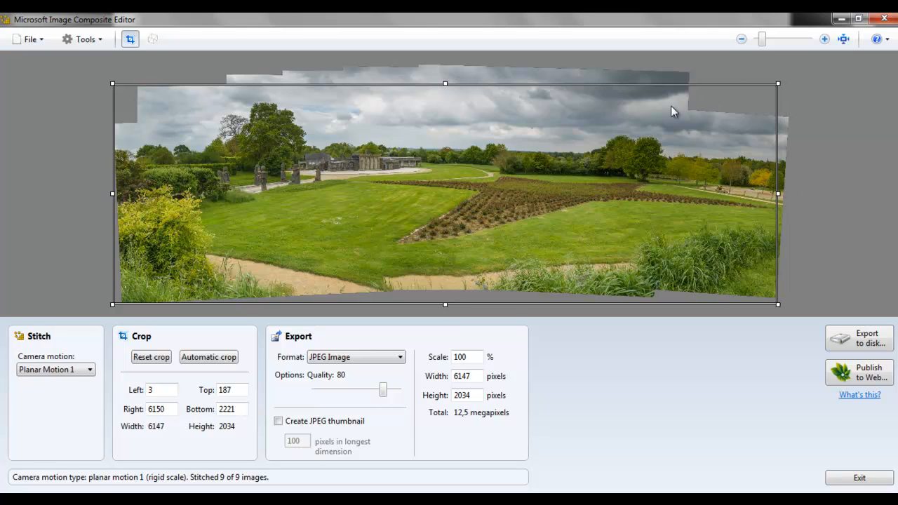
pyautogui.moveTo(113, 191); pyautogui.dragTo(125, 189)
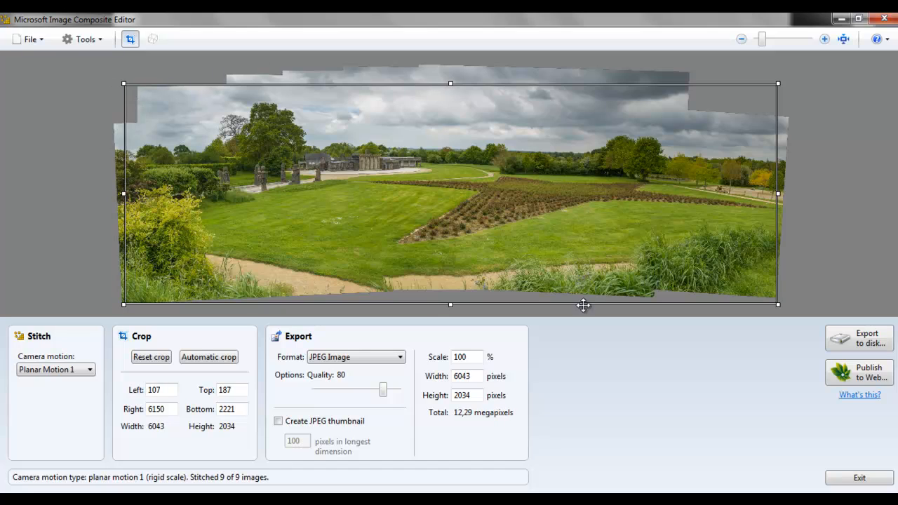
pyautogui.moveTo(451, 304); pyautogui.dragTo(451, 296)
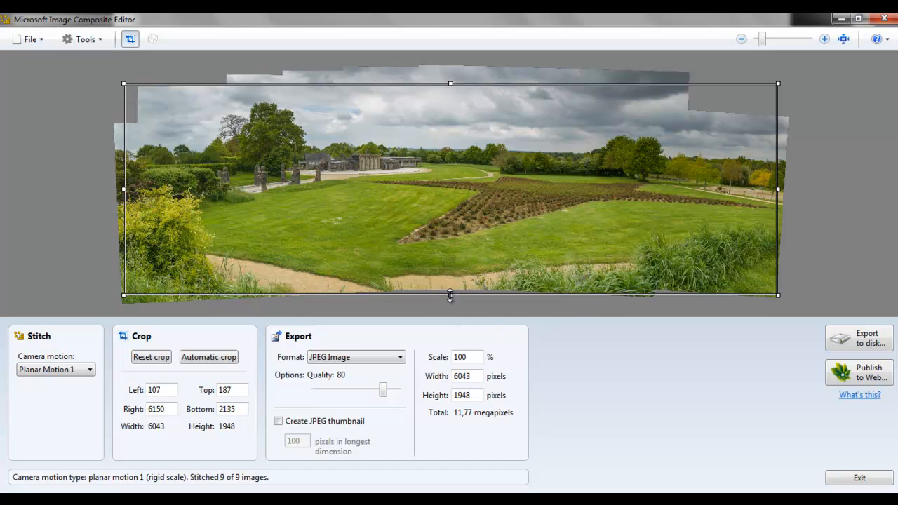
pyautogui.click(150, 361)
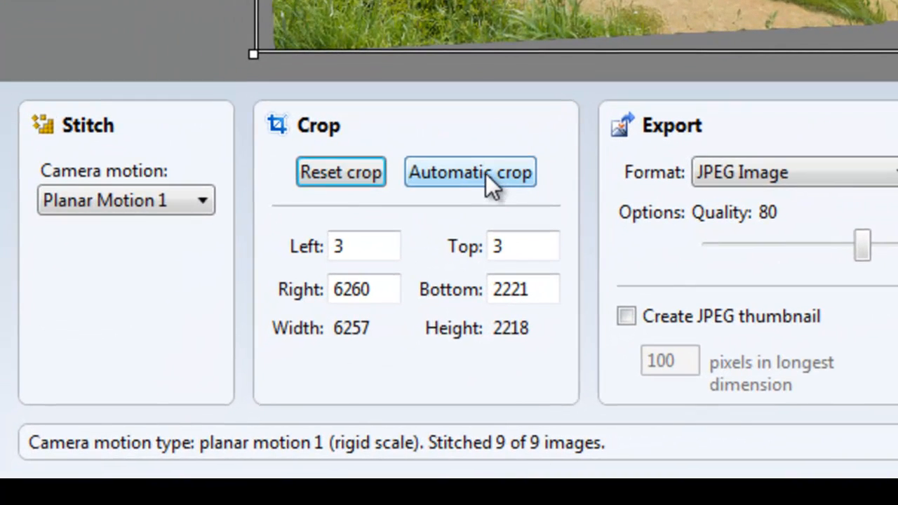
# Step: Crop the panorama automatically and set the JPEG export quality to 100
pyautogui.click(215, 357)
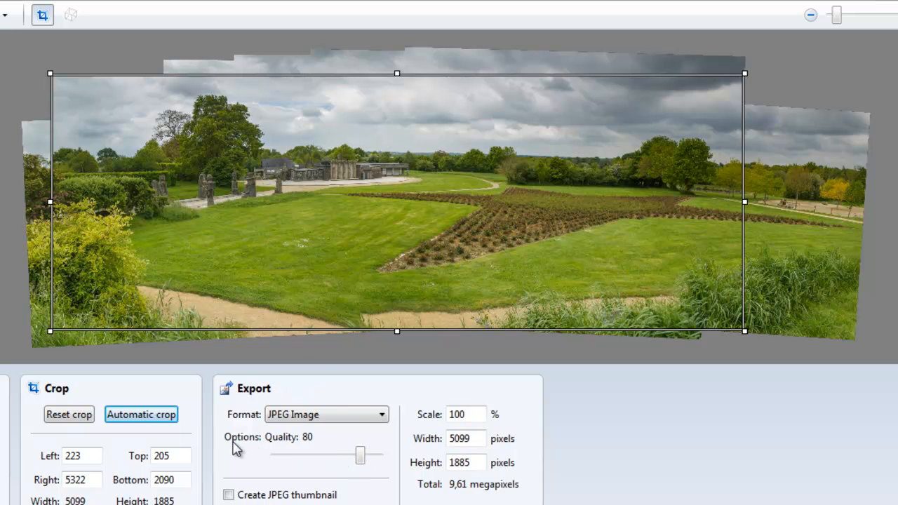
pyautogui.moveTo(357, 455); pyautogui.dragTo(313, 458)
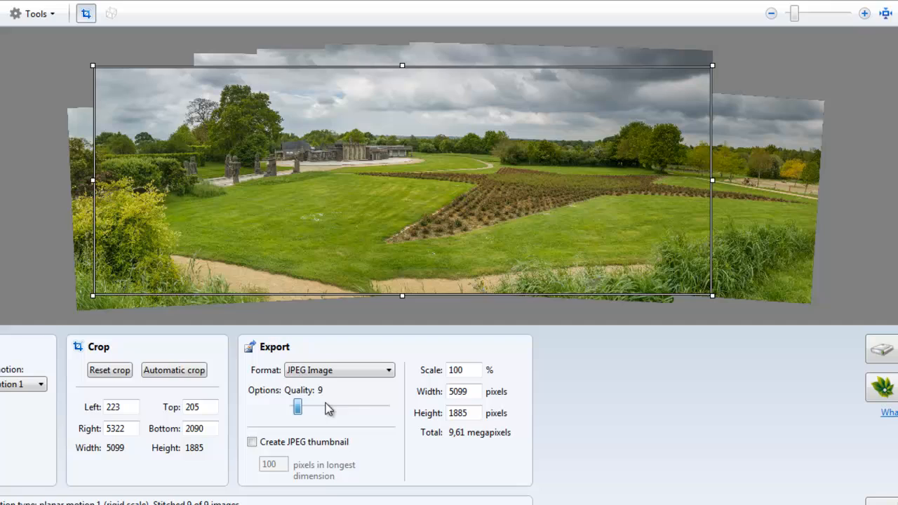
pyautogui.moveTo(328, 409); pyautogui.dragTo(405, 412)
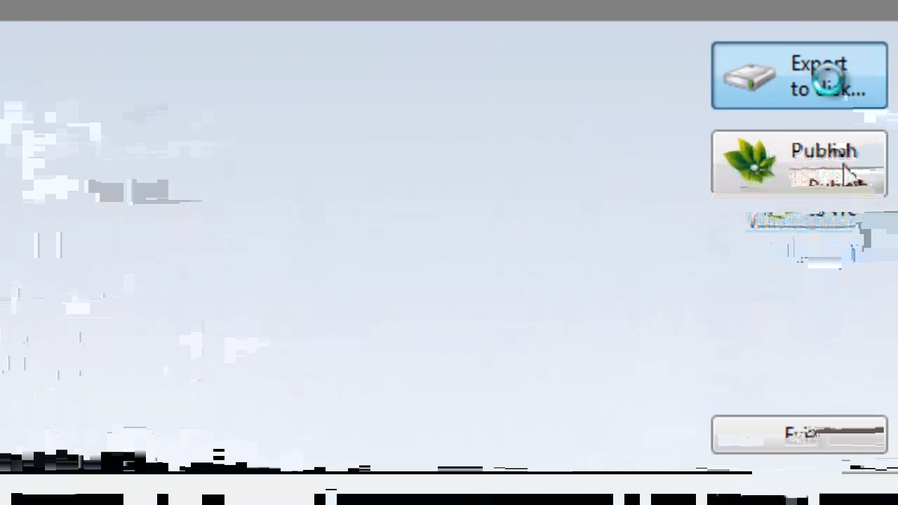
# Step: Export the panorama to disk as the JPEG file IMG_1851-47_stitch in the Panoramique folder, replacing the existing file
pyautogui.click(891, 351)
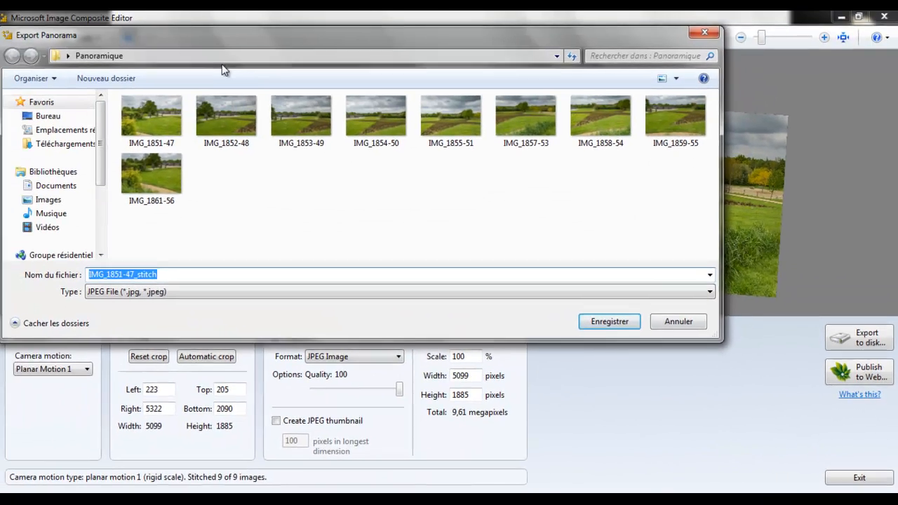
pyautogui.click(282, 189)
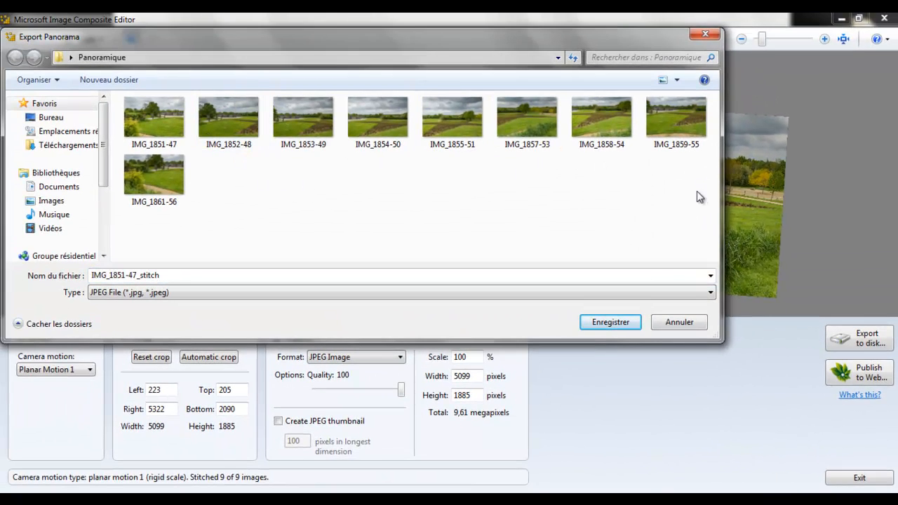
pyautogui.click(610, 323)
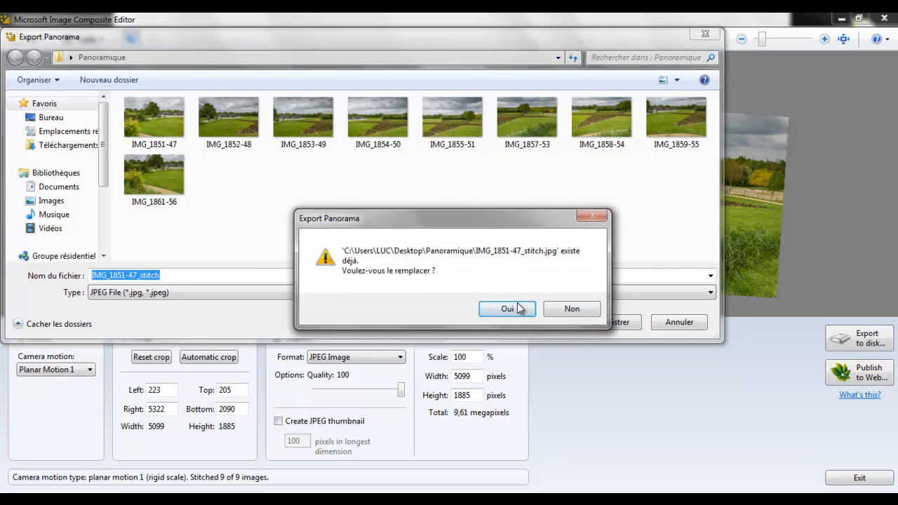
pyautogui.click(511, 311)
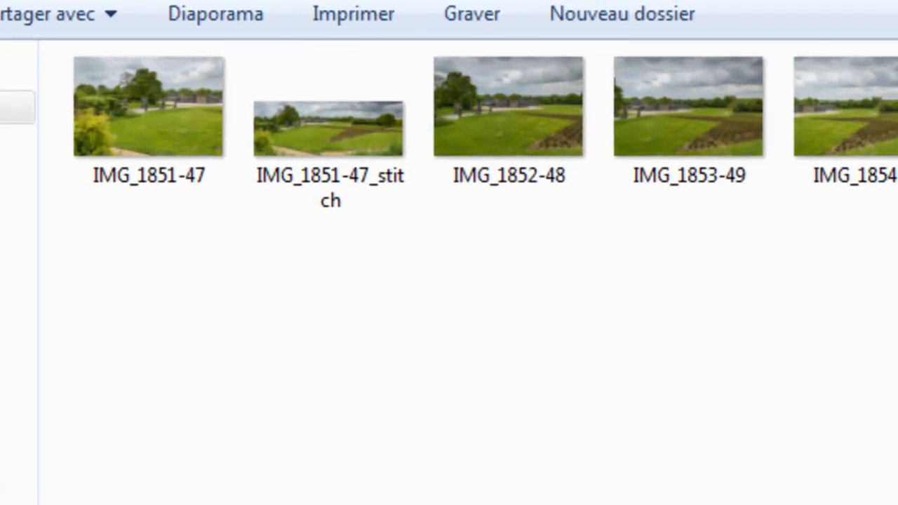
# Step: Open IMG_1851-47_stitch in the photo viewer and examine the sky, trees, buildings and lawn up close for stitching quality
pyautogui.click(344, 141)
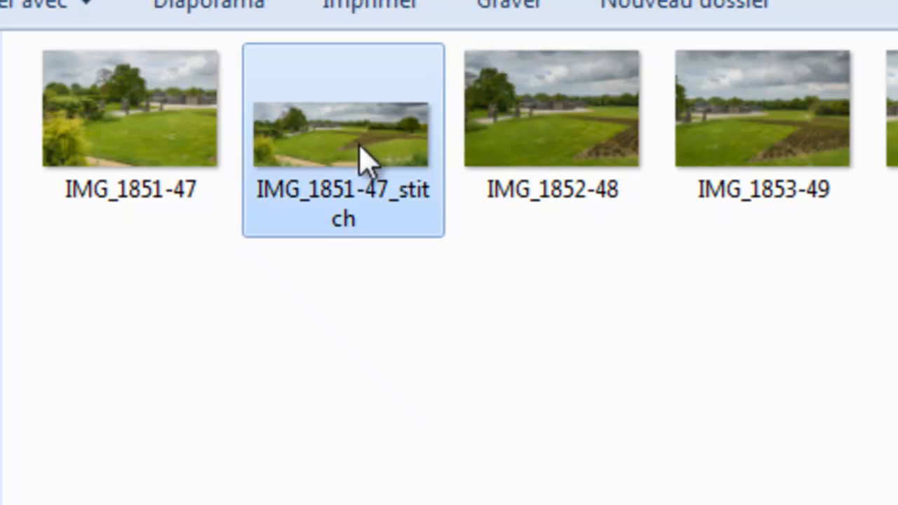
pyautogui.doubleClick(361, 158)
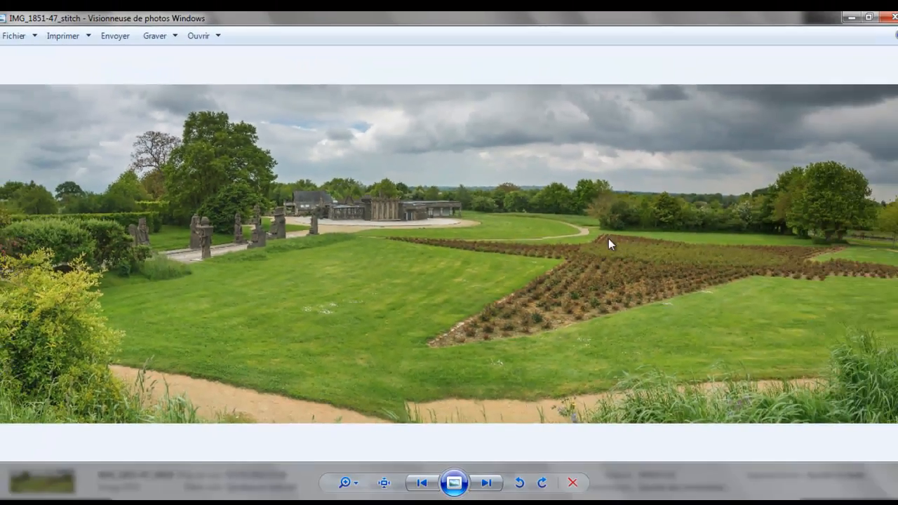
pyautogui.scroll(3, 608, 239)
pyautogui.moveTo(615, 180); pyautogui.dragTo(531, 261)
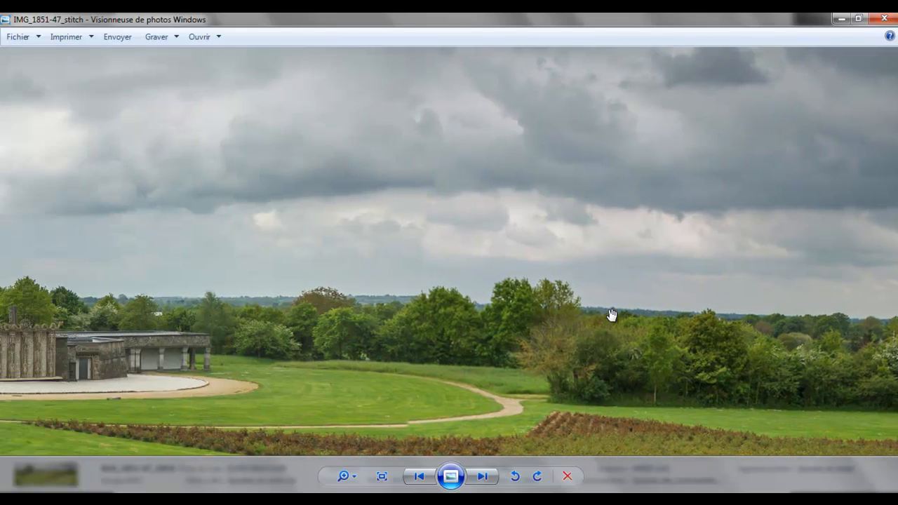
pyautogui.press('Left')
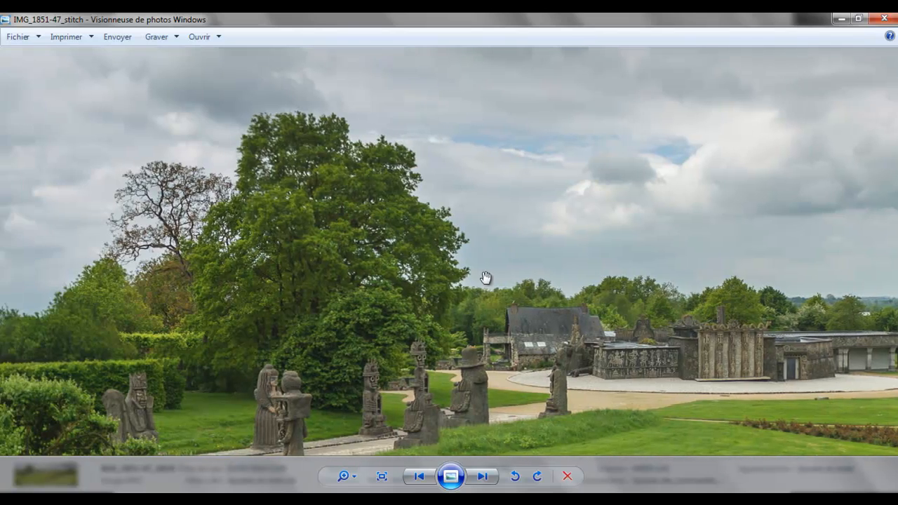
pyautogui.press('Right')
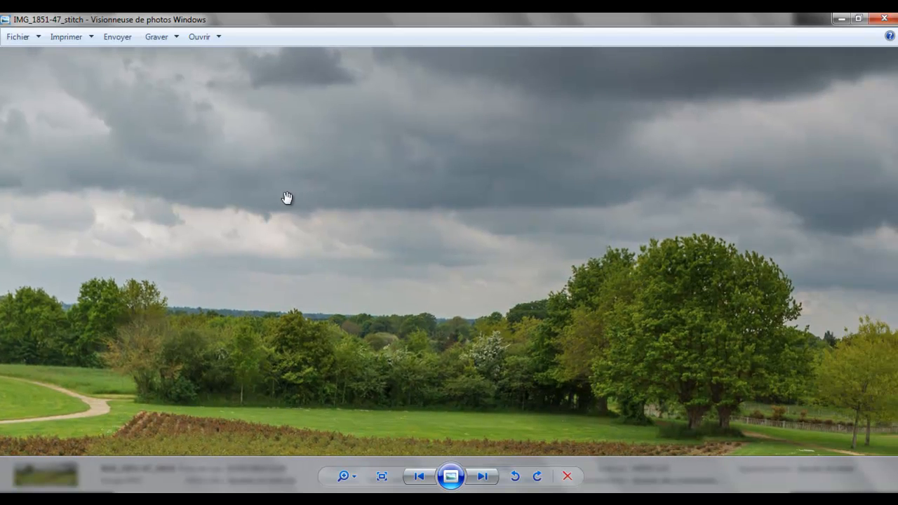
pyautogui.moveTo(752, 327); pyautogui.dragTo(792, 119)
pyautogui.press('Down')
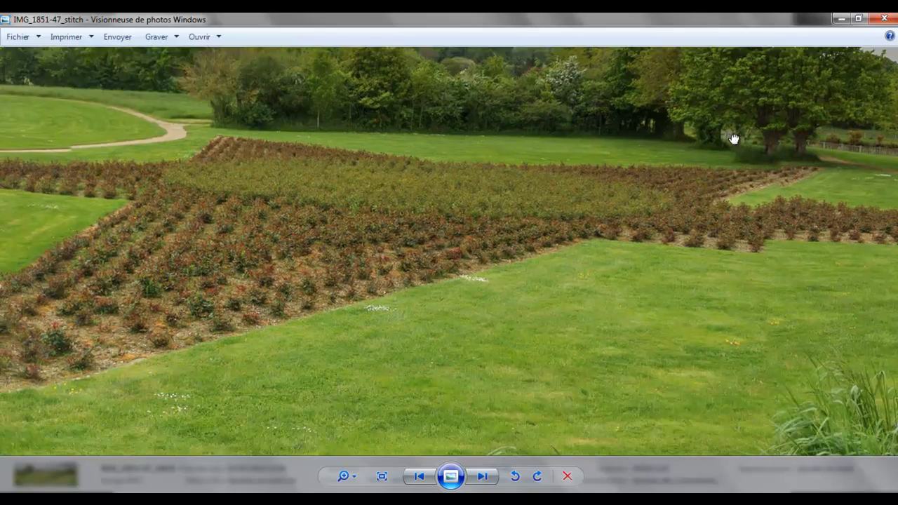
pyautogui.press('Left')
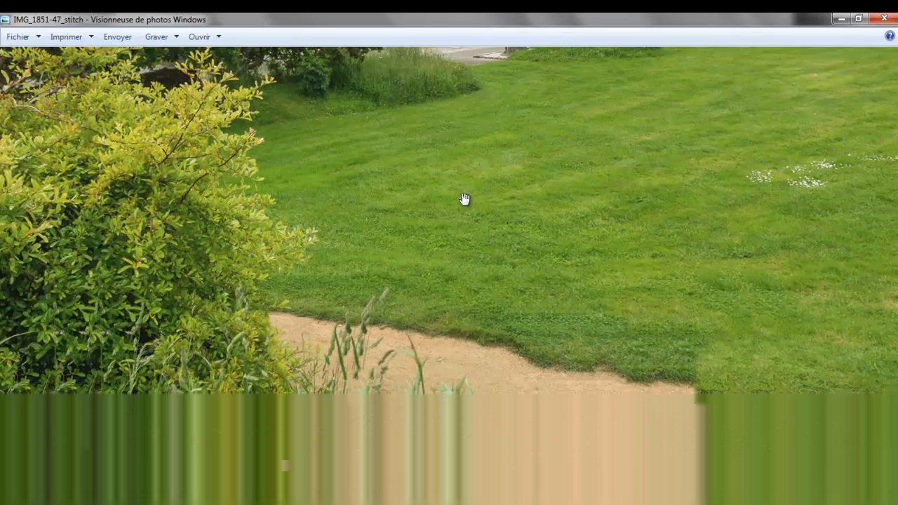
pyautogui.press('Up')
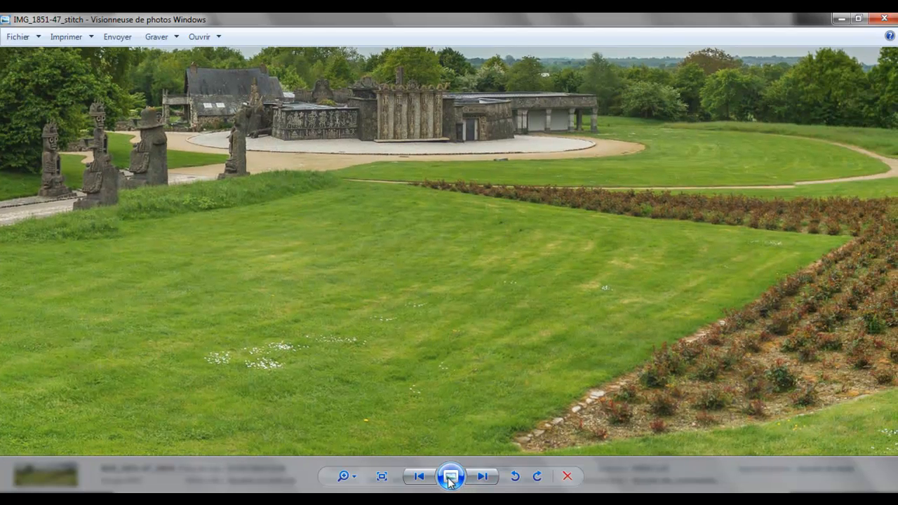
pyautogui.click(382, 478)
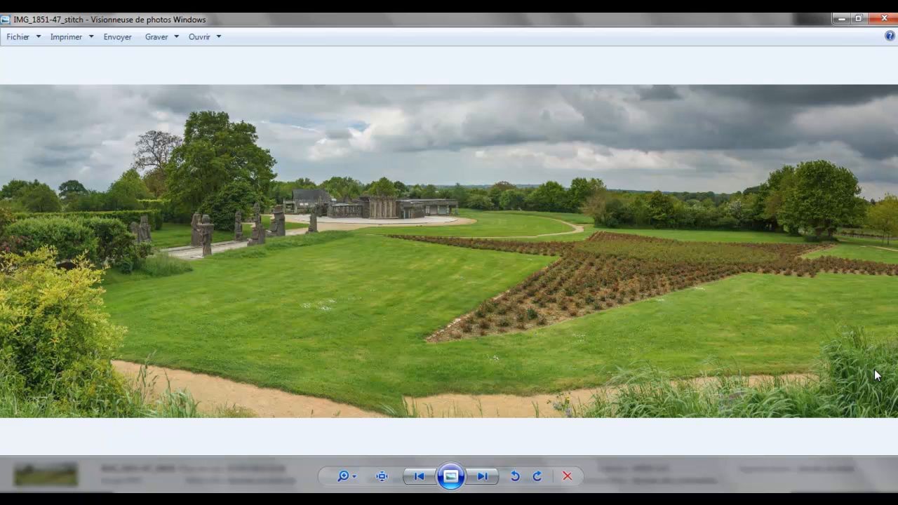
# Step: Minimize the photo viewer and exit Image Composite Editor, discarding the unsaved project
pyautogui.click(841, 19)
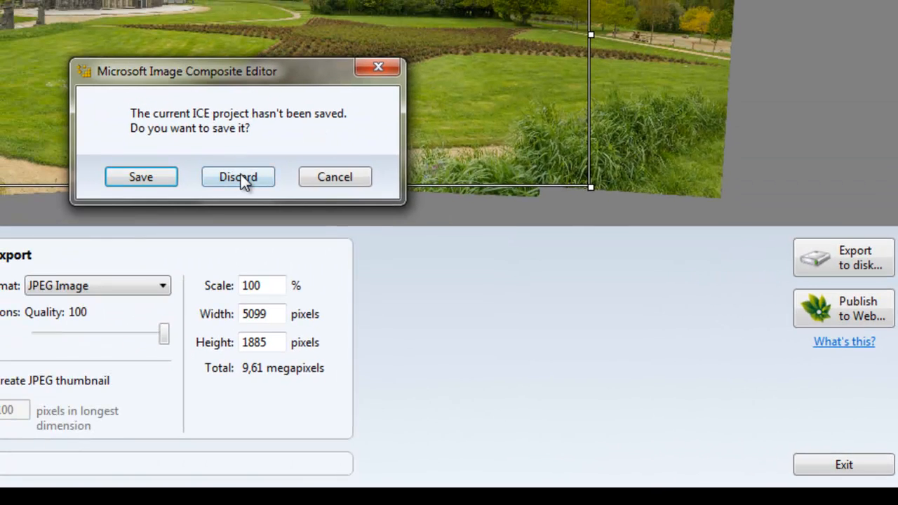
pyautogui.click(241, 177)
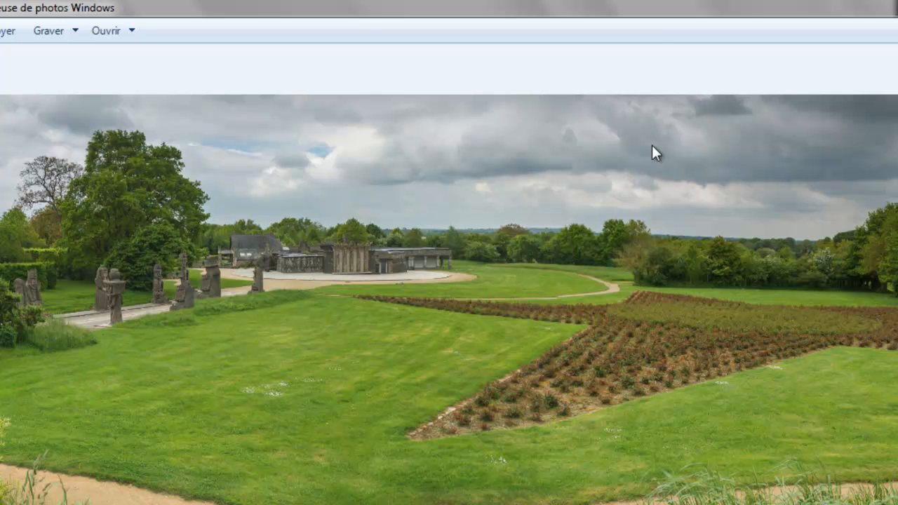
# Step: Restore the photo viewer from its maximized state and move its window lower on the desktop
pyautogui.doubleClick(639, 13)
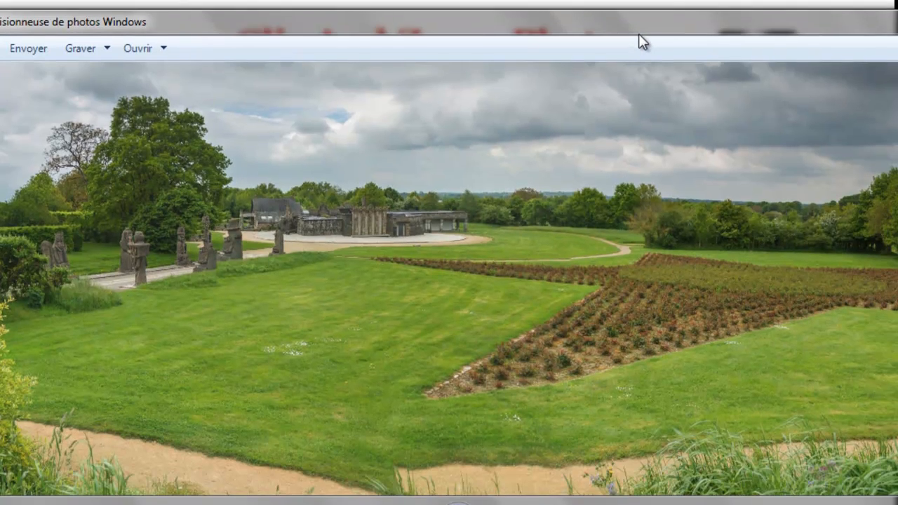
pyautogui.moveTo(639, 34); pyautogui.dragTo(625, 191)
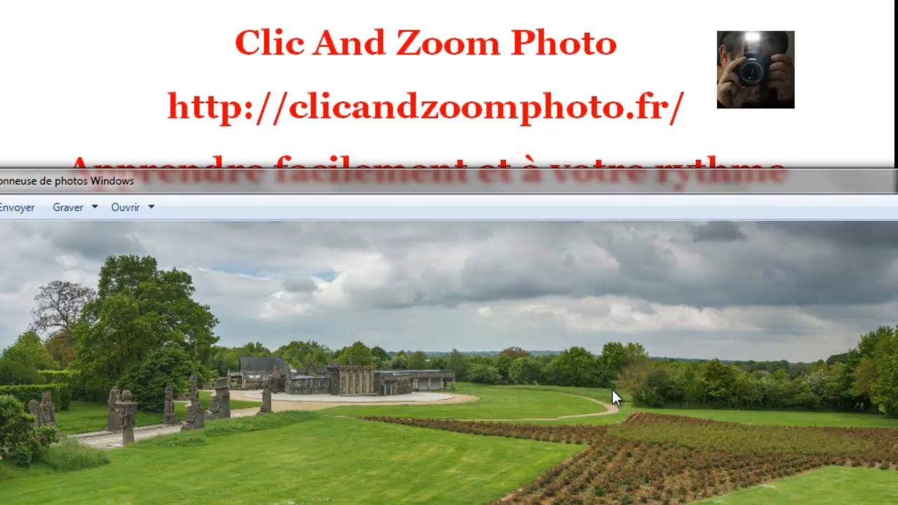